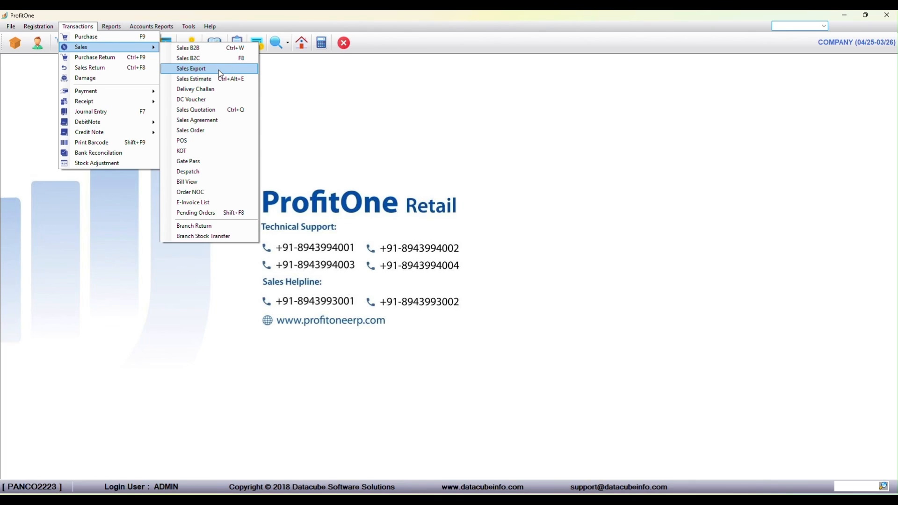
Open a new Sales B2C voucher and check the invoice number series list without changing it.
left_click(225, 81)
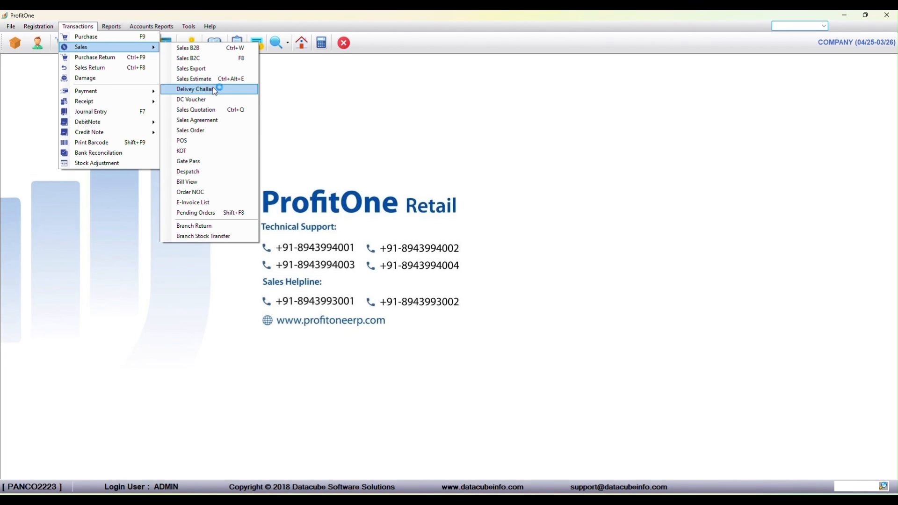
left_click(222, 109)
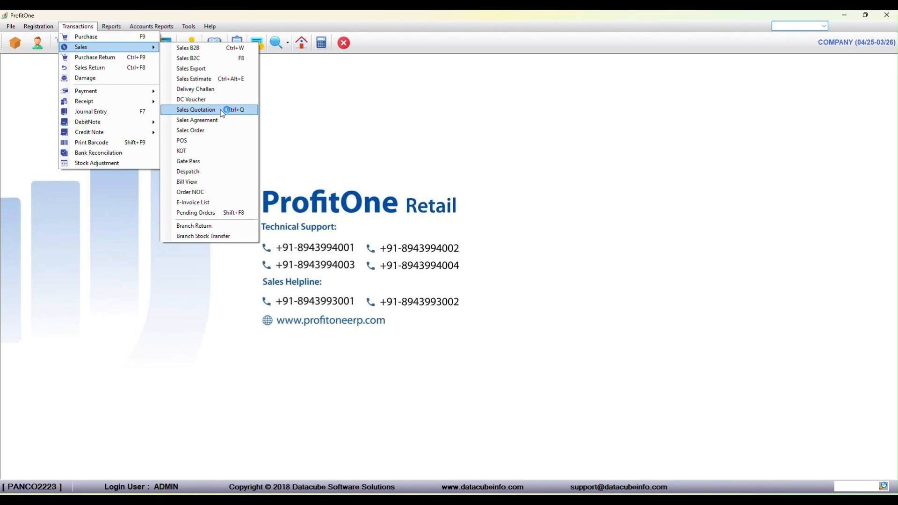
left_click(202, 140)
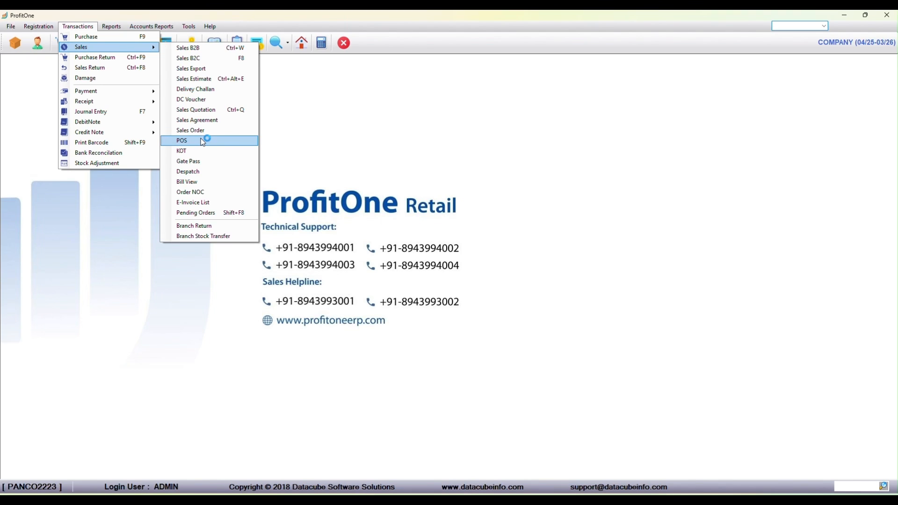
left_click(216, 60)
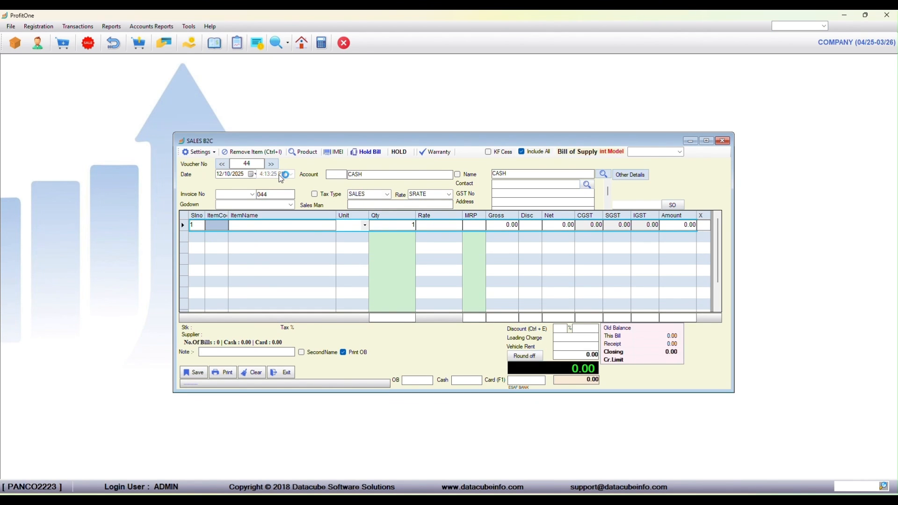
left_click(255, 194)
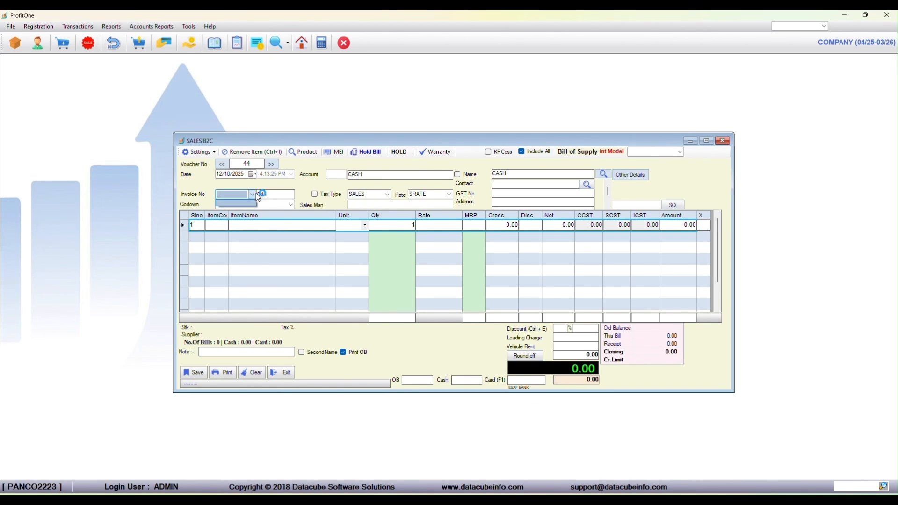
left_click(256, 194)
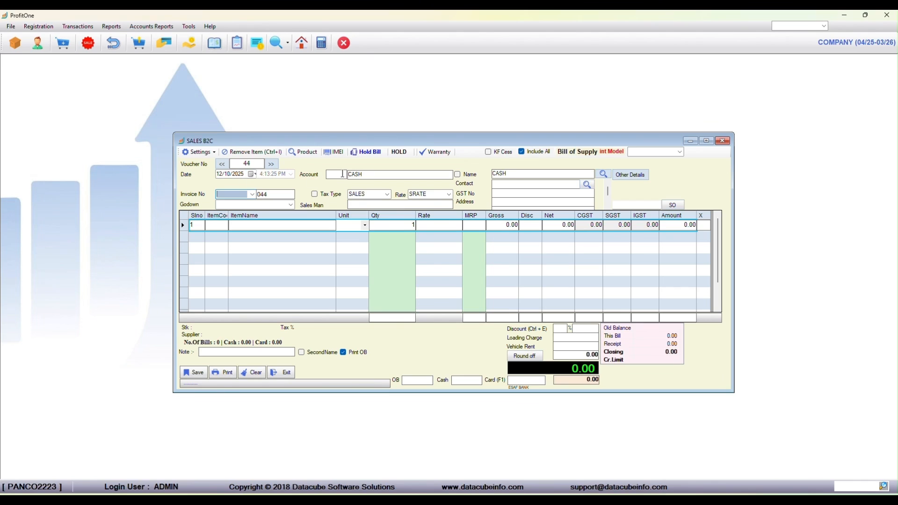
Replace the CASH account on the voucher with Absolute Agencies and agree to register it as a new account.
left_click(385, 176)
key("BackSpace")
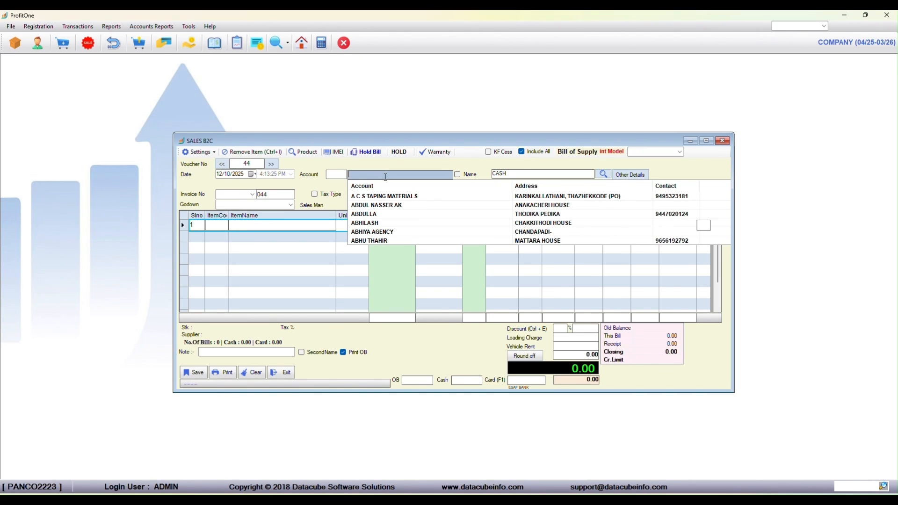
type("Abso")
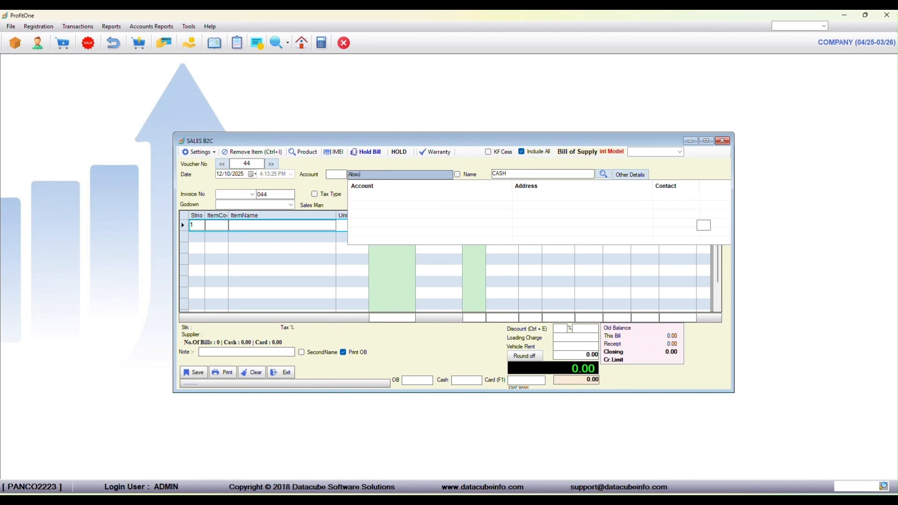
type("lute Agencies")
key("Return")
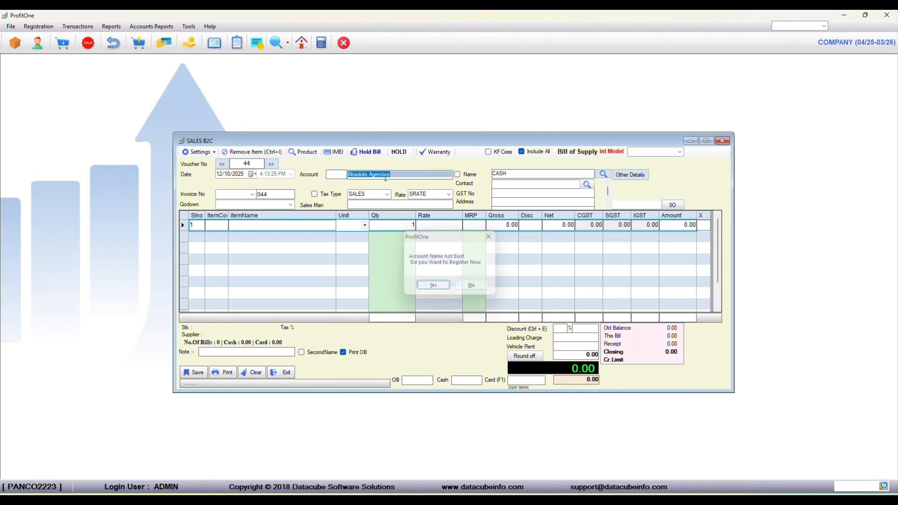
key("n")
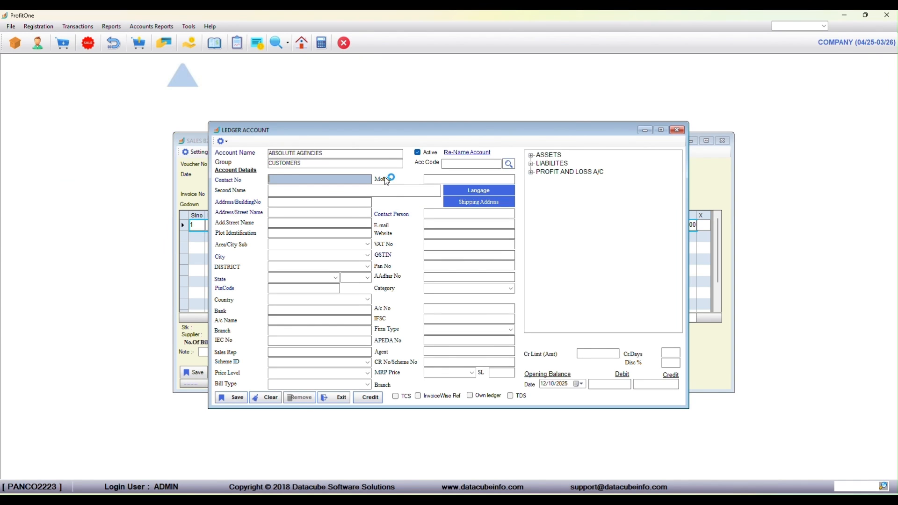
Save Absolute Agencies as a ledger account in the CUSTOMERS group, leaving the contact and address details blank.
key("Return")
key("Return")
key("Return")
key("Return")
key("Return")
key("Return")
key("Return")
key("Return")
key("Return")
key("Return")
key("Return")
key("Return")
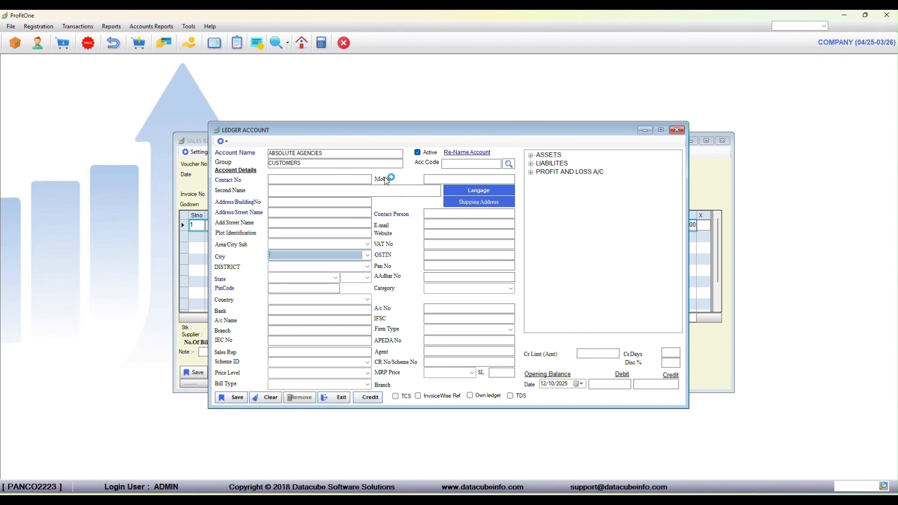
key("Return")
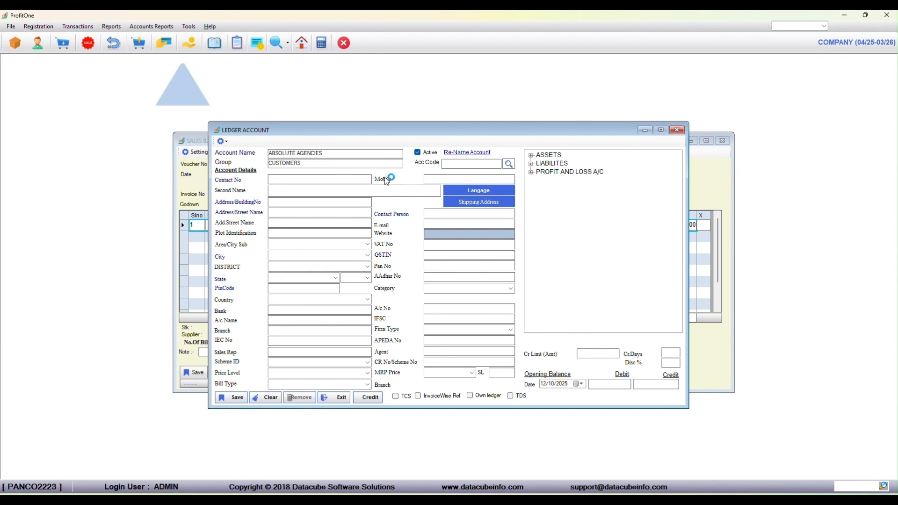
key("alt+s")
Enable Tax Type on the voucher and keep SALES as the tax type.
key("Return")
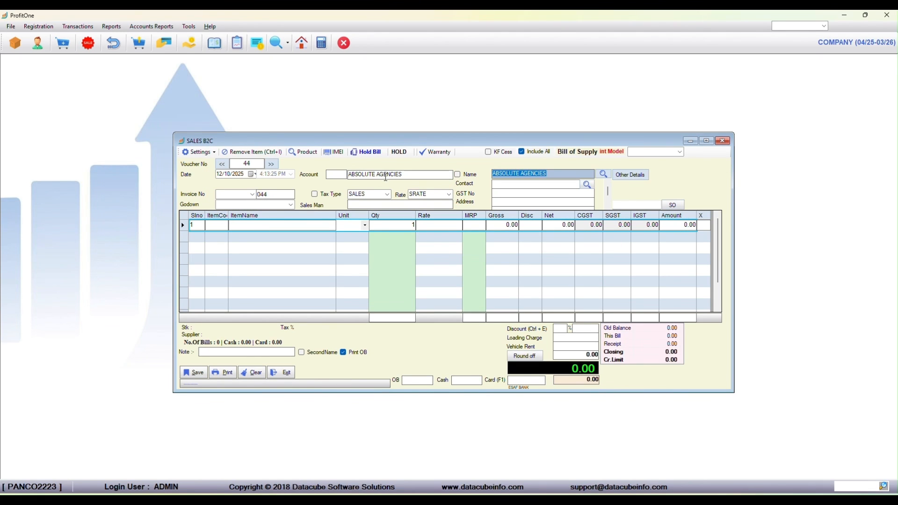
key("Return")
key("space")
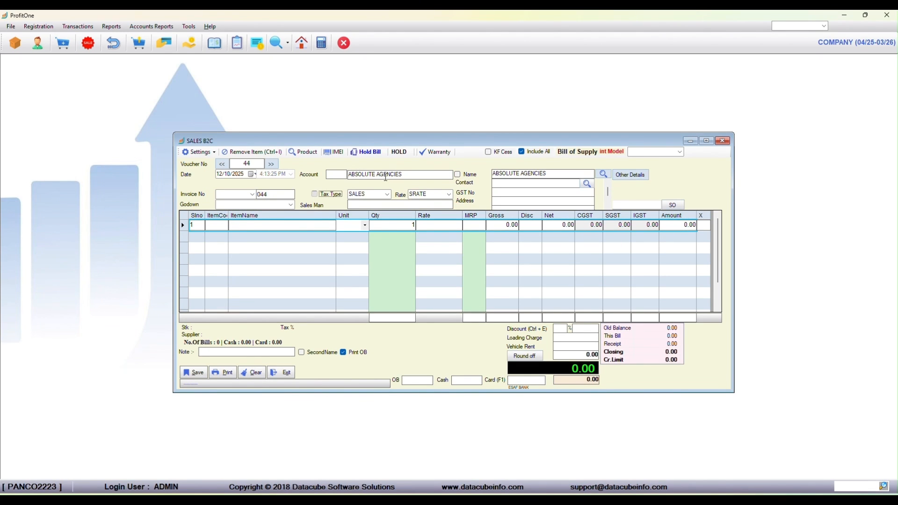
key("Return")
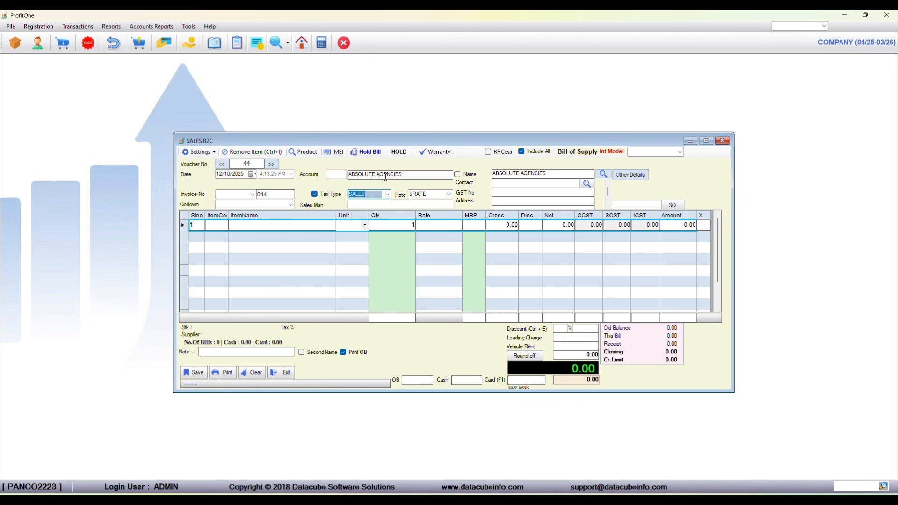
key("Return")
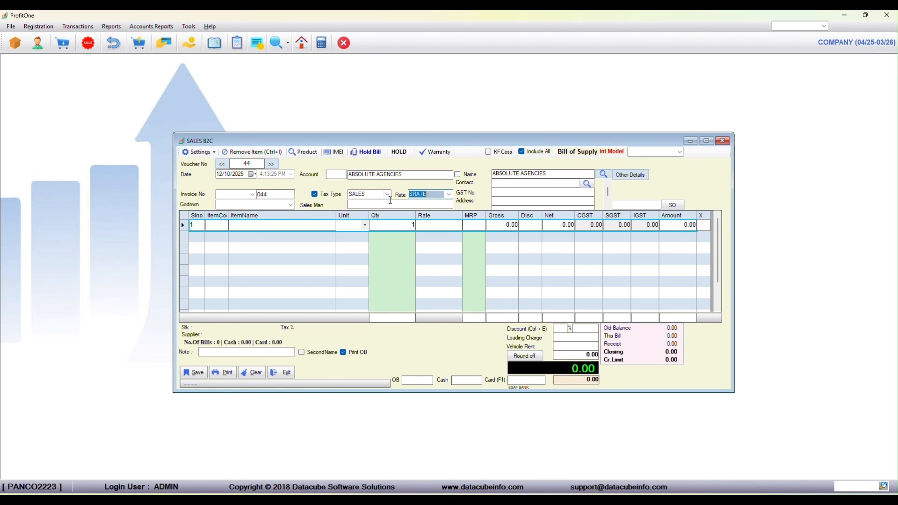
left_click(388, 194)
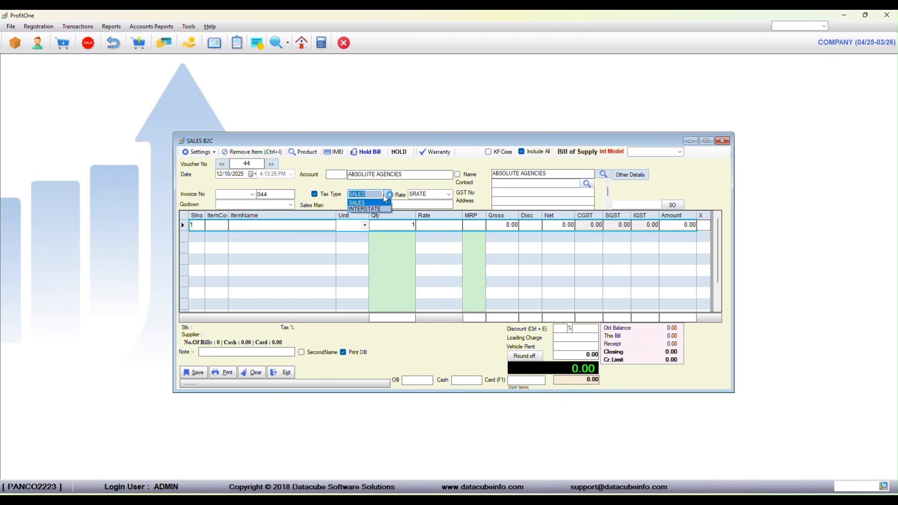
left_click(387, 194)
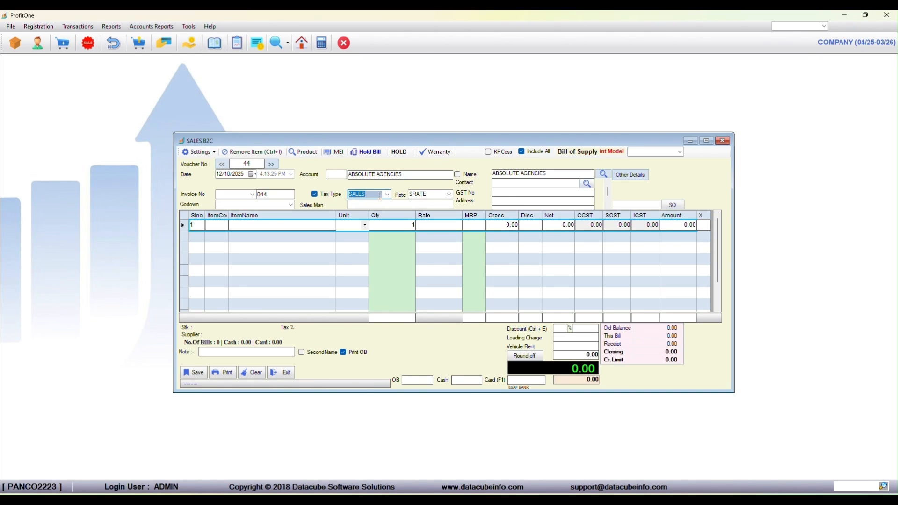
key("Return")
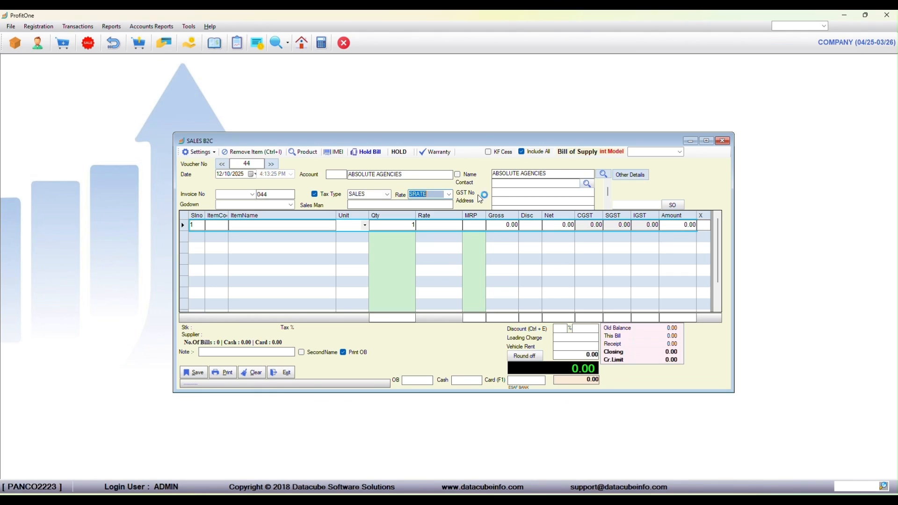
Choose SRATE as the voucher's rate and leave the godown and salesman blank.
left_click(449, 194)
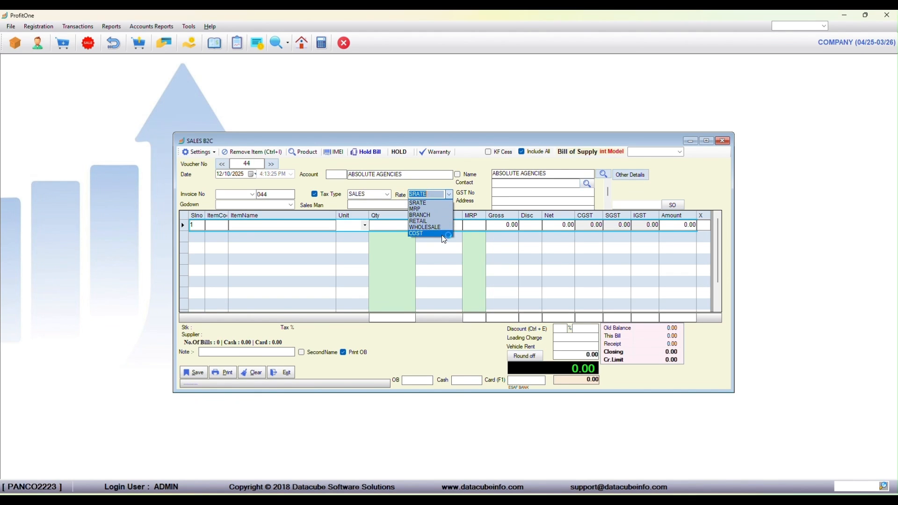
left_click(440, 203)
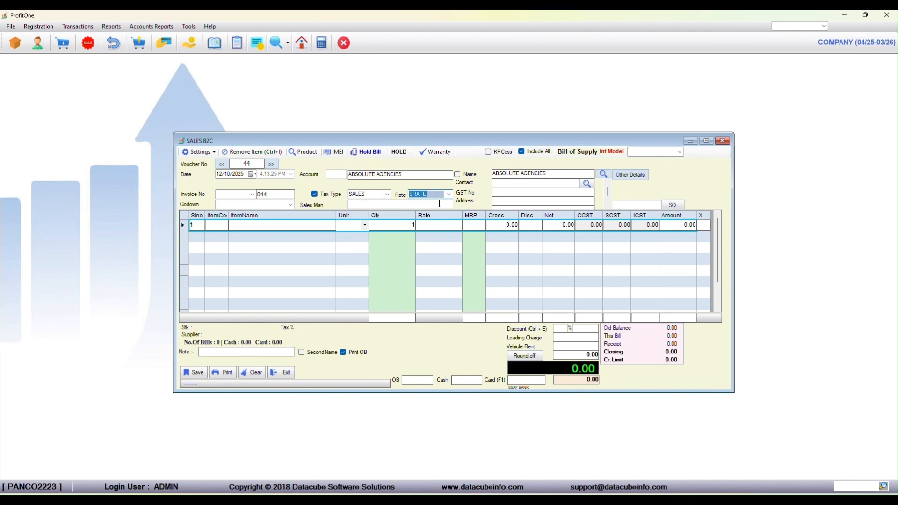
key("Tab")
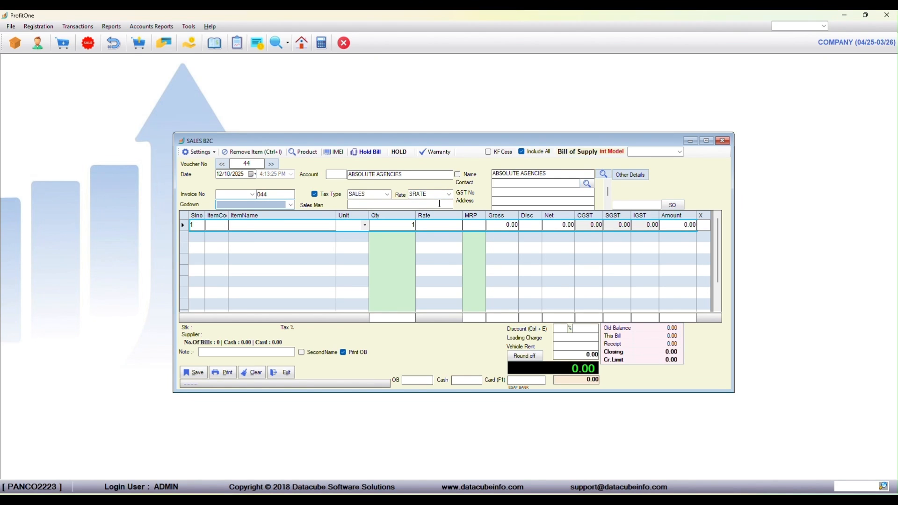
key("Tab")
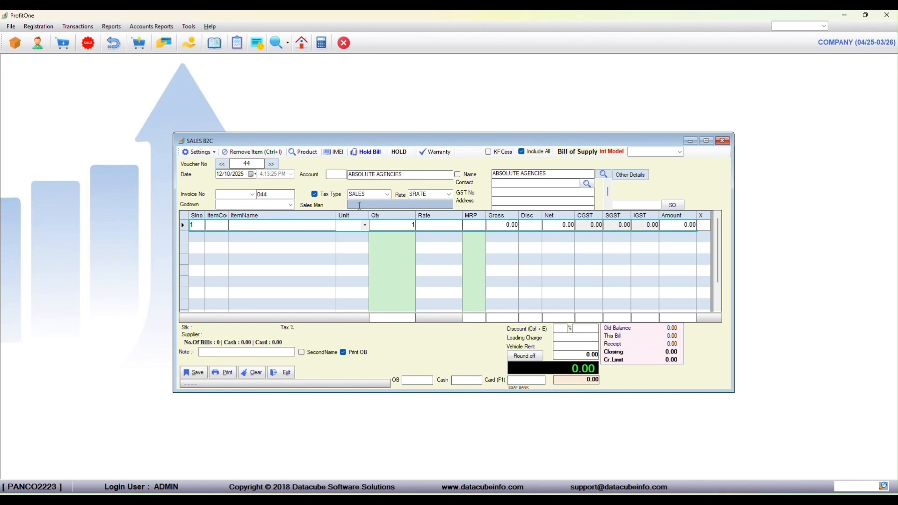
type("a")
key("Return")
Add the item 17X20 LD YELLOW PRINTED as the first line, with quantity 1, rate 130.00 and no discount.
key("Return")
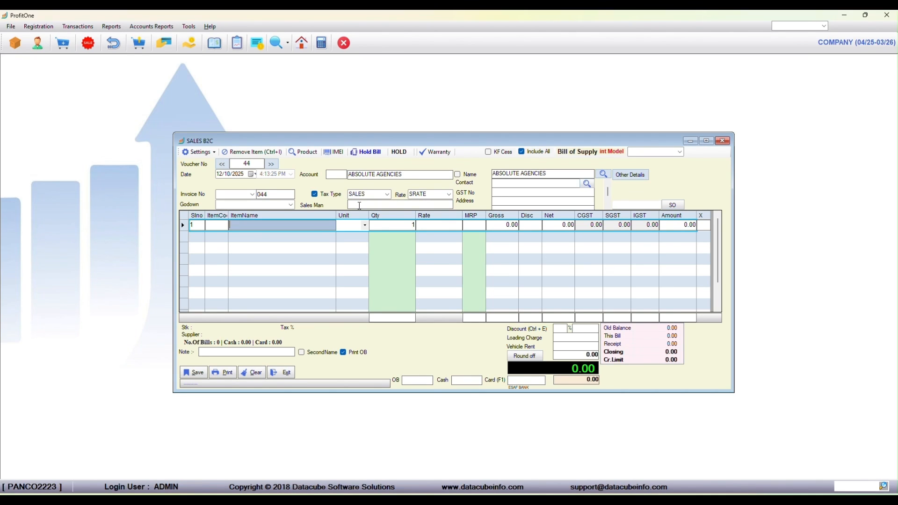
key("Return")
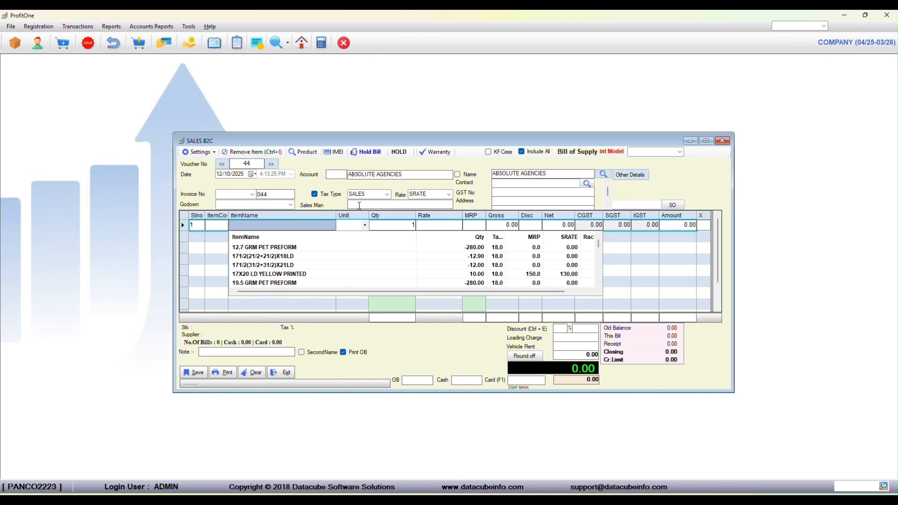
key("Down")
key("Down")
key("Down")
key("Down")
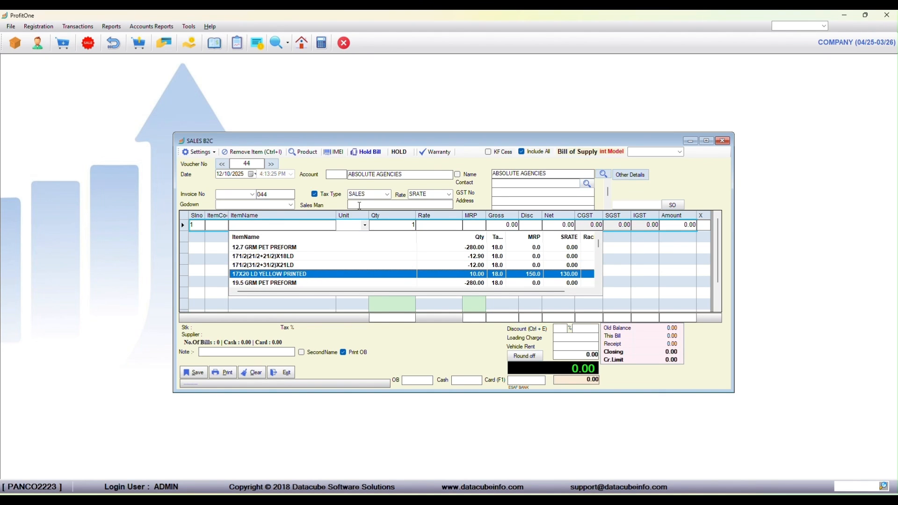
key("Return")
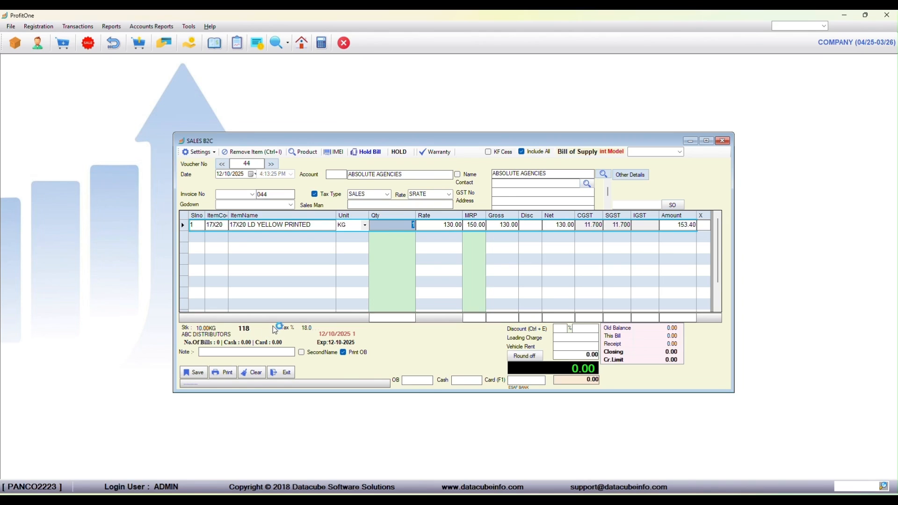
key("Return")
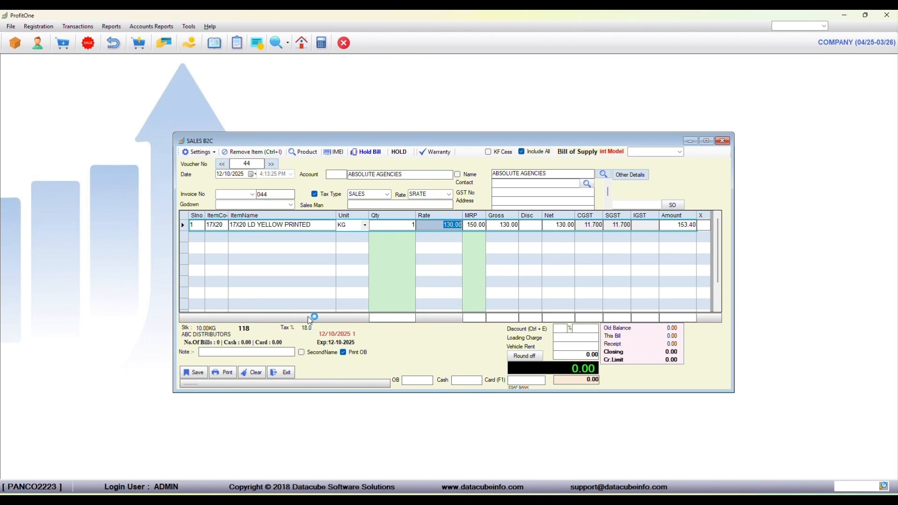
key("Return")
key("Return")
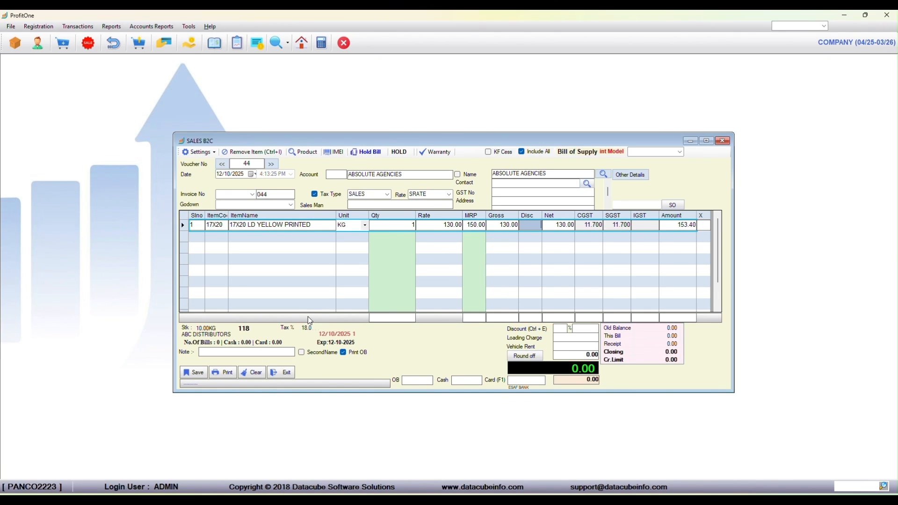
Add the item BOREALIS FB2230 as the second line with quantity 1 and rate 350.00, and go to the third line's item name.
key("Return")
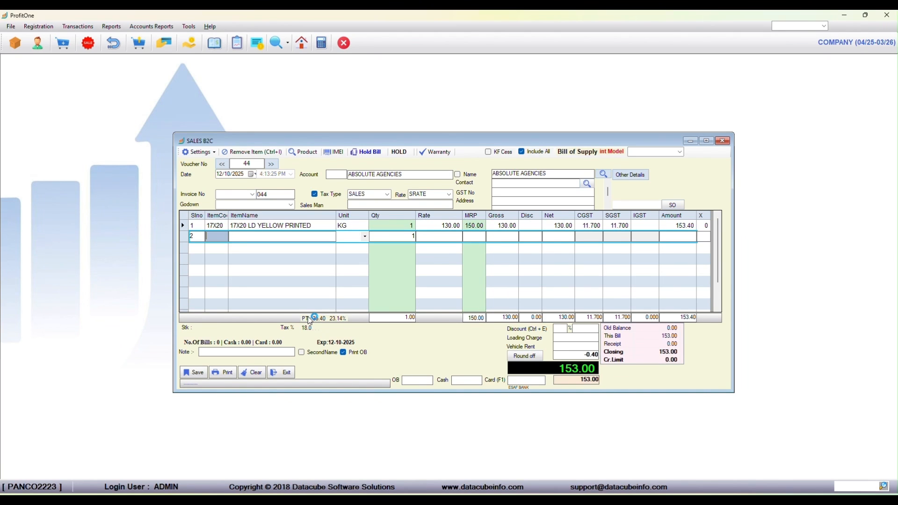
key("Return")
key("Return")
key("Down")
key("Down")
key("Down")
key("Down")
key("Down")
key("Down")
key("Down")
key("Down")
key("Down")
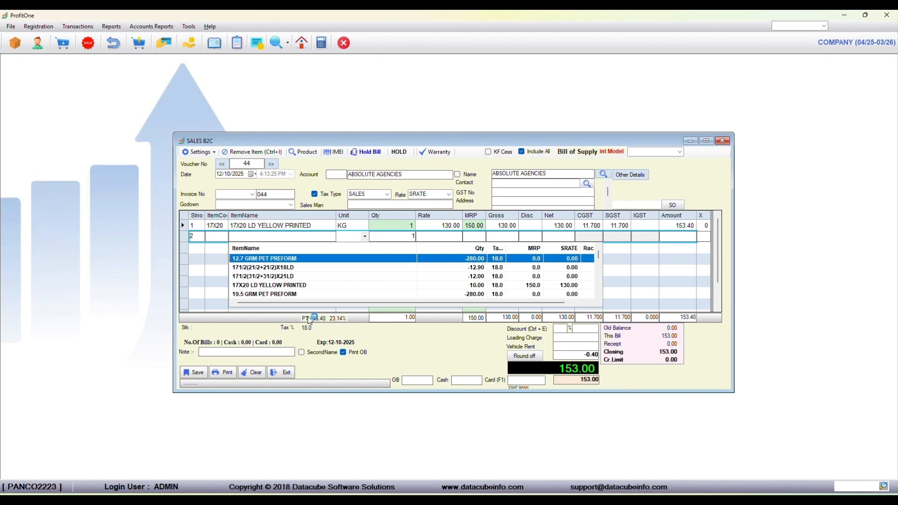
key("Down")
key("Down")
key("Down")
key("Down")
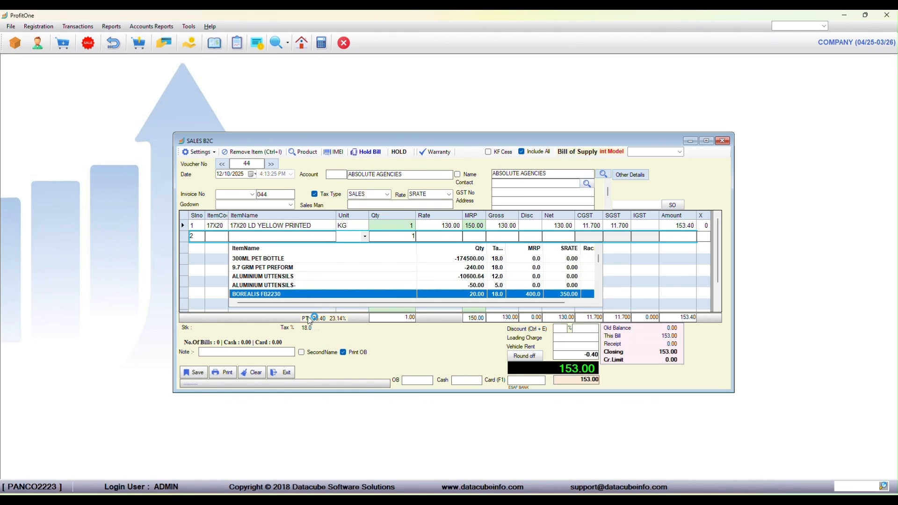
key("Return")
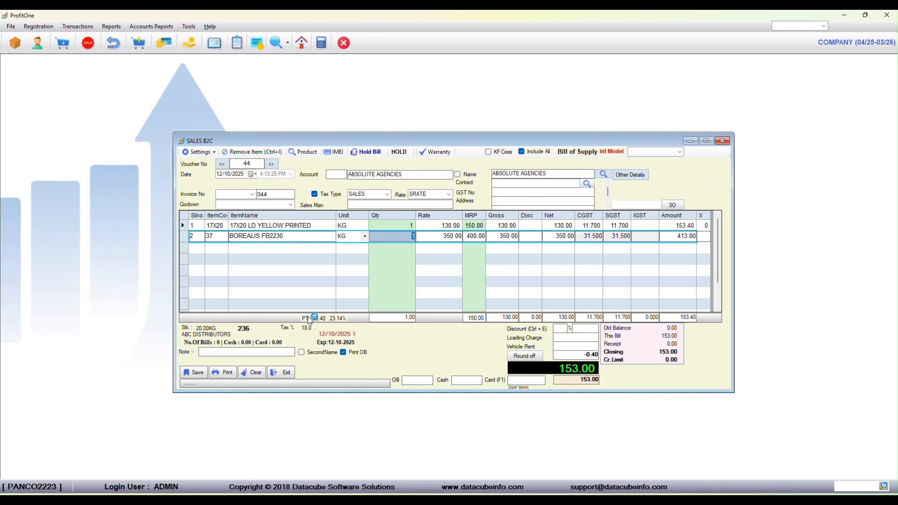
key("Return")
key("Return")
key("Return")
key("Return")
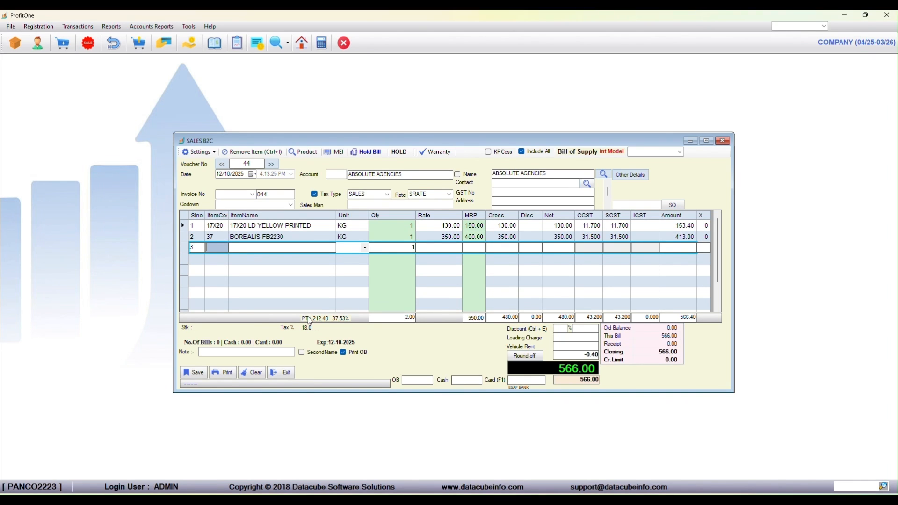
key("Return")
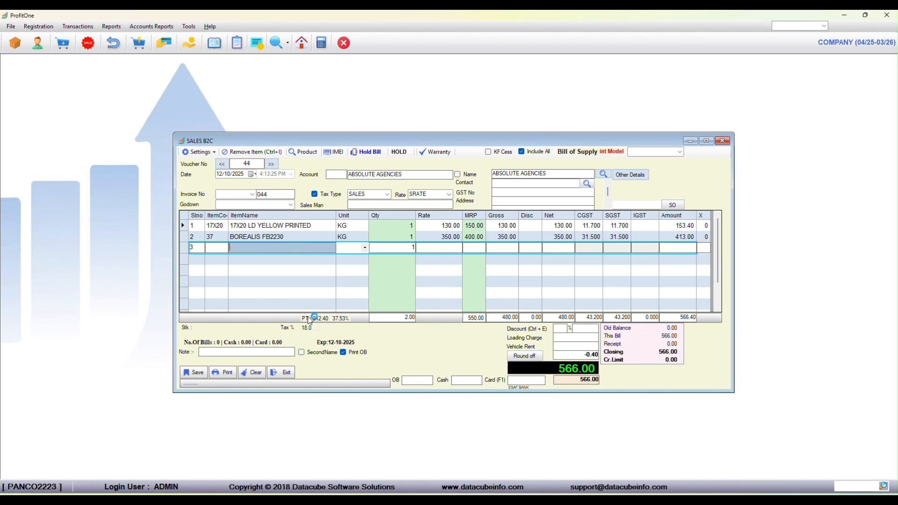
Apply a 10% discount to the whole bill and leave the loading charge and vehicle rent blank.
key("Return")
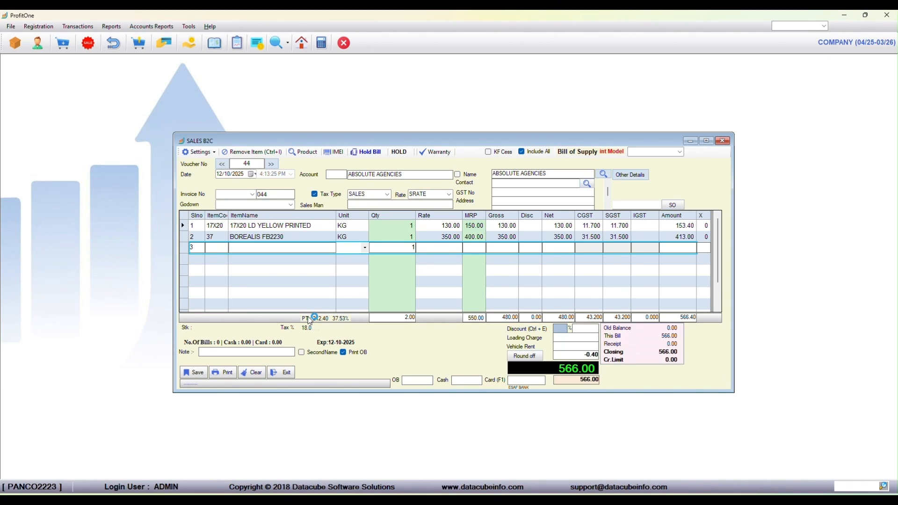
type("10")
key("Return")
key("Return")
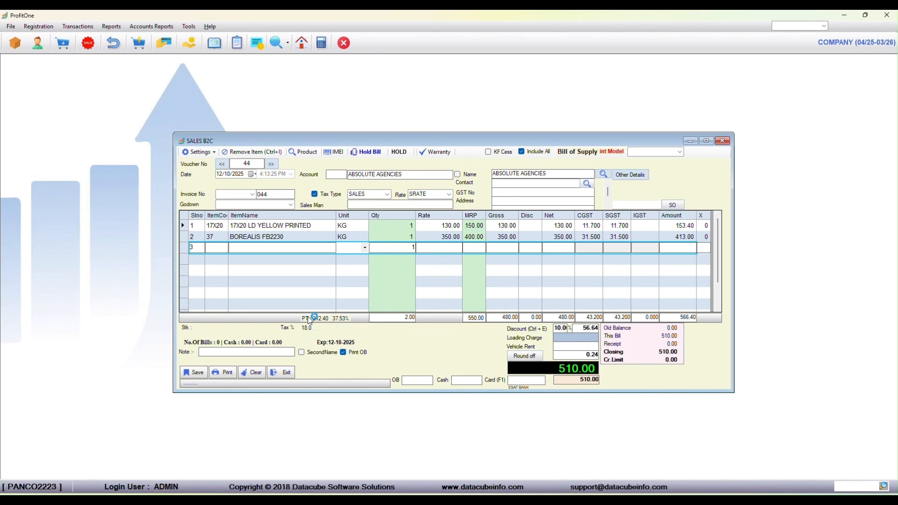
key("Return")
key("Return")
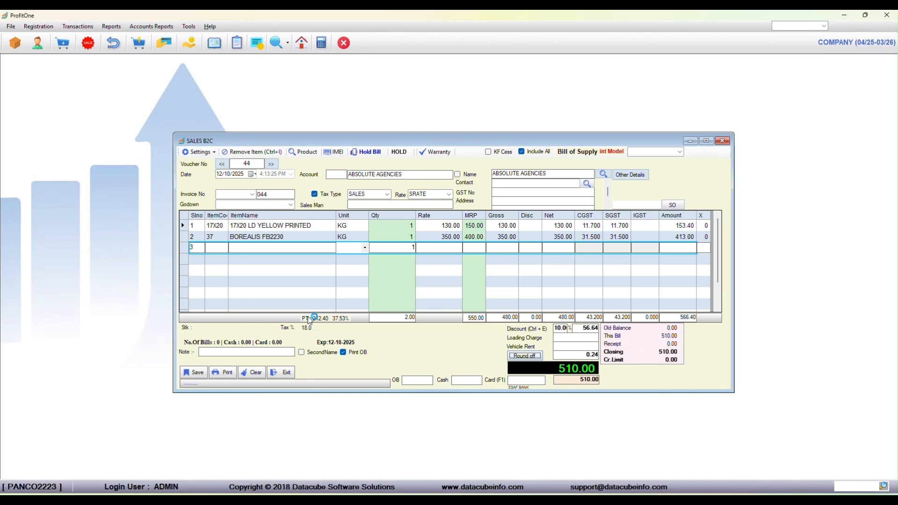
key("Return")
key("Return")
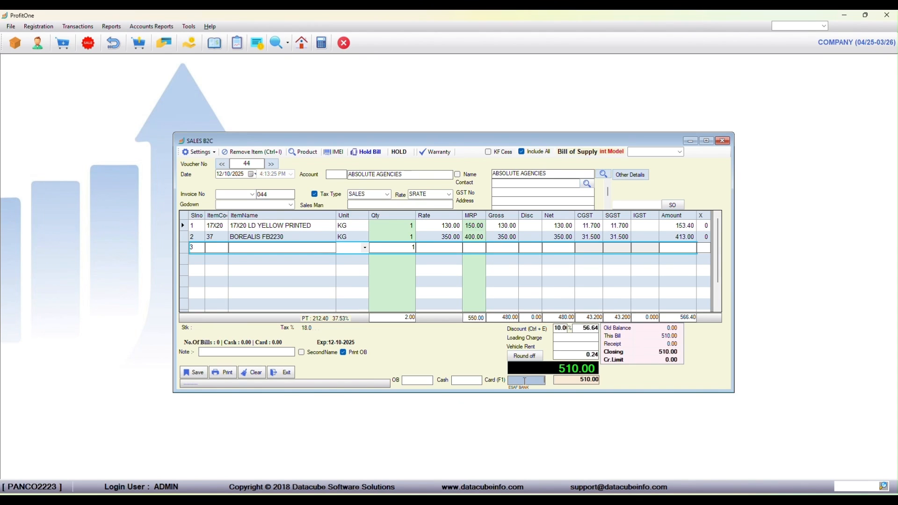
Split the payment into 300 cash and 210 by card, and save the invoice.
left_click(463, 381)
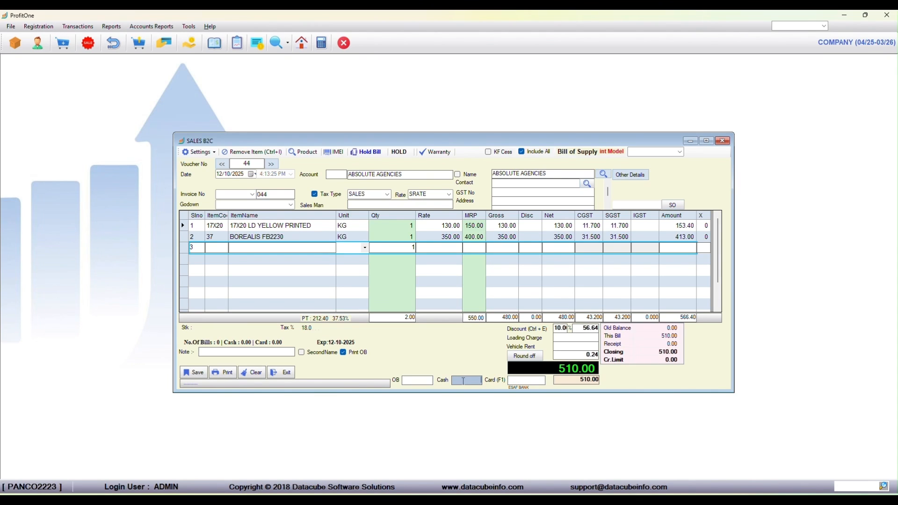
type("300")
key("Return")
type("210")
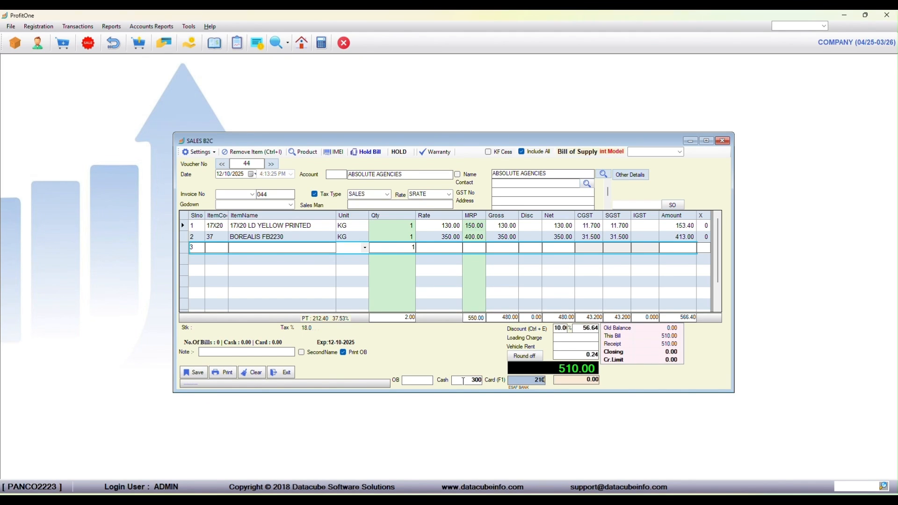
key("Return")
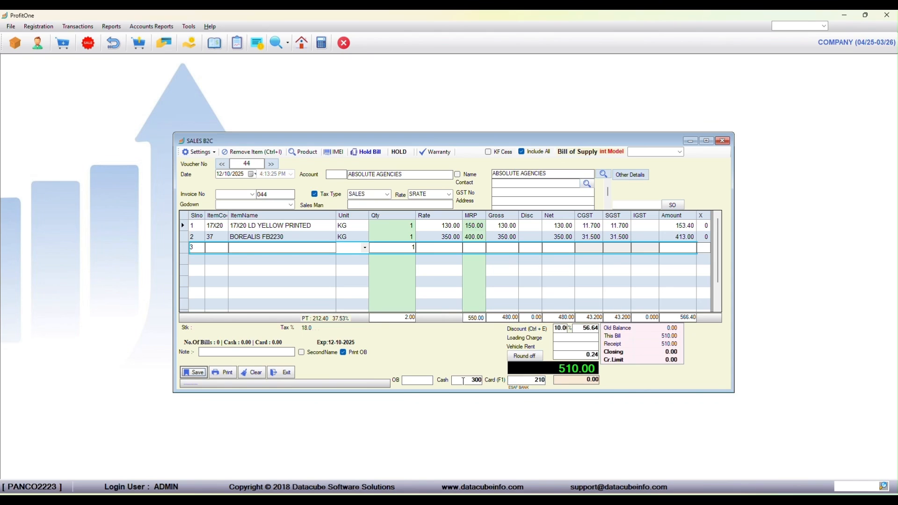
key("Return")
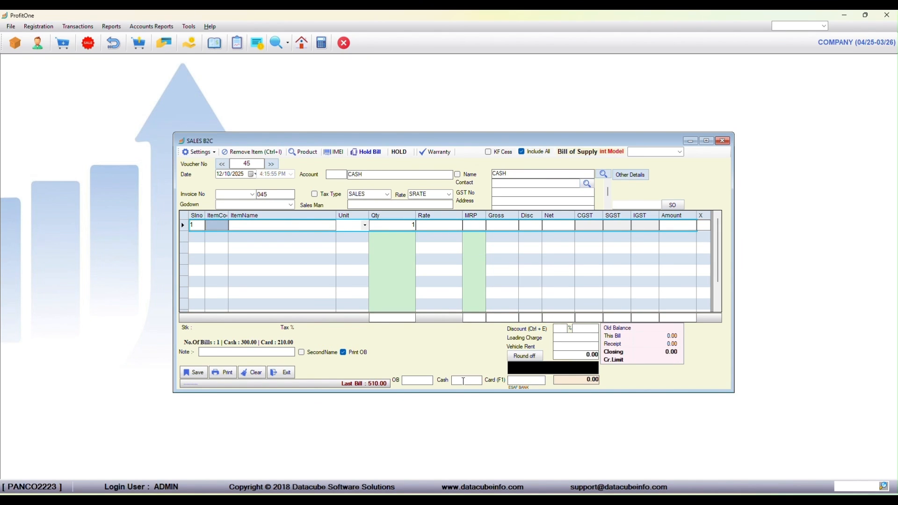
Reopen the saved Absolute Agencies invoice and set the quantity of both item lines to 2.
left_click(226, 166)
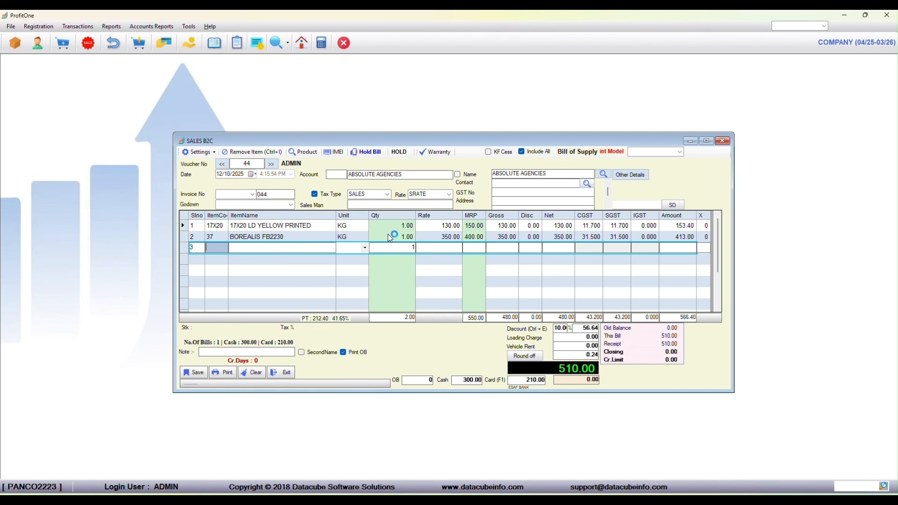
left_click(381, 226)
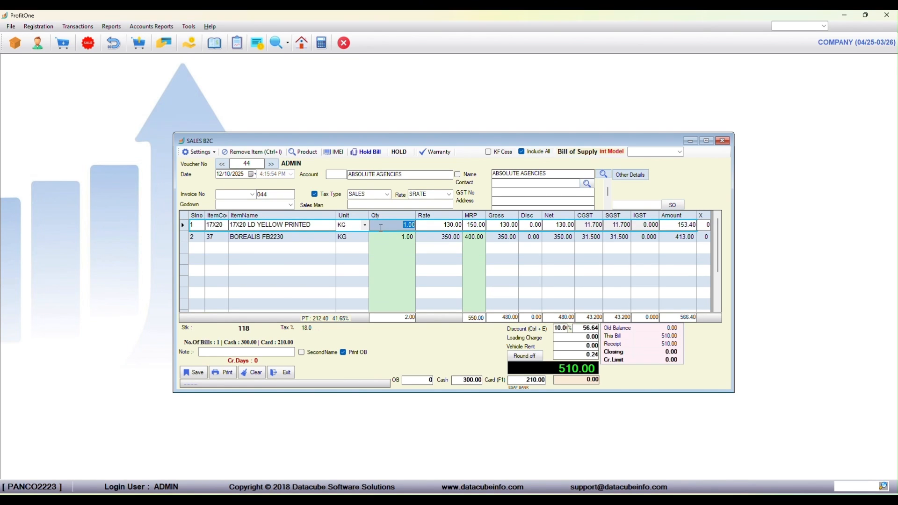
type("2")
key("Return")
key("Return")
key("Return")
key("Return")
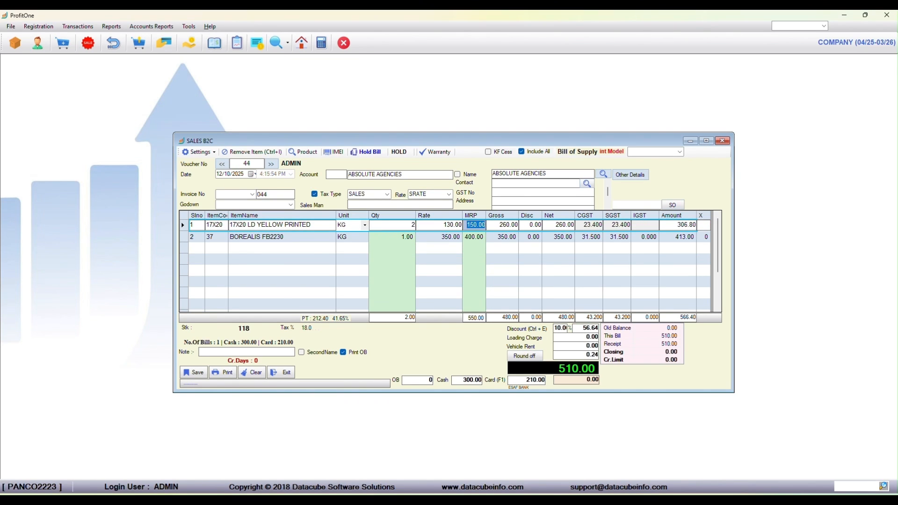
type("2")
key("Return")
key("Return")
key("Return")
key("Return")
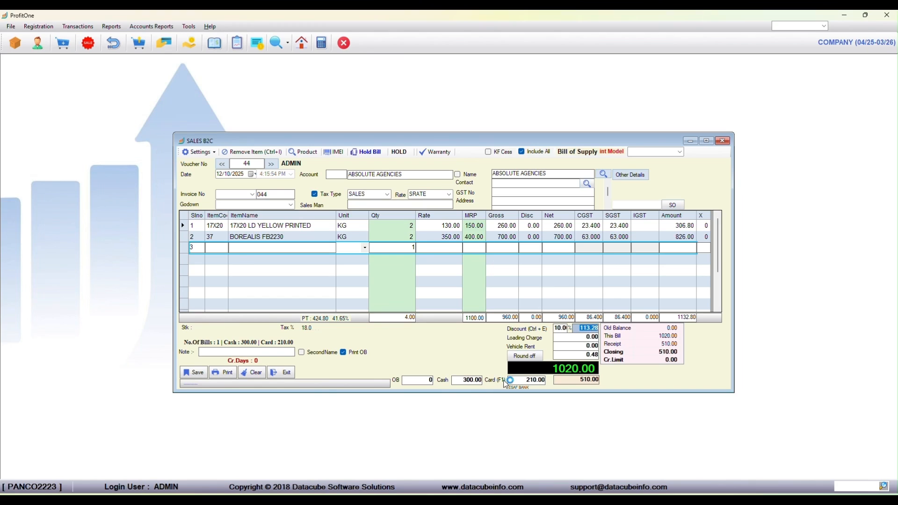
Set the card payment to 720 and save the updated invoice.
left_click(544, 380)
key("BackSpace")
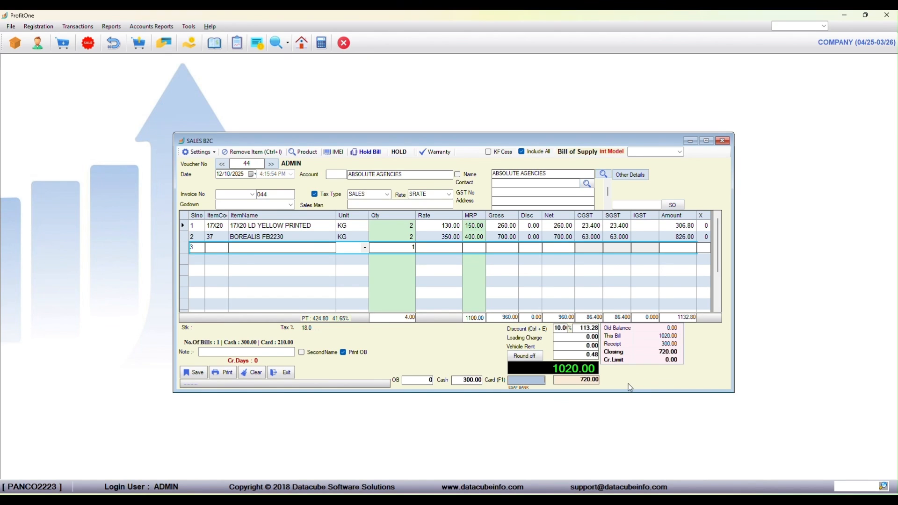
type("720")
key("Return")
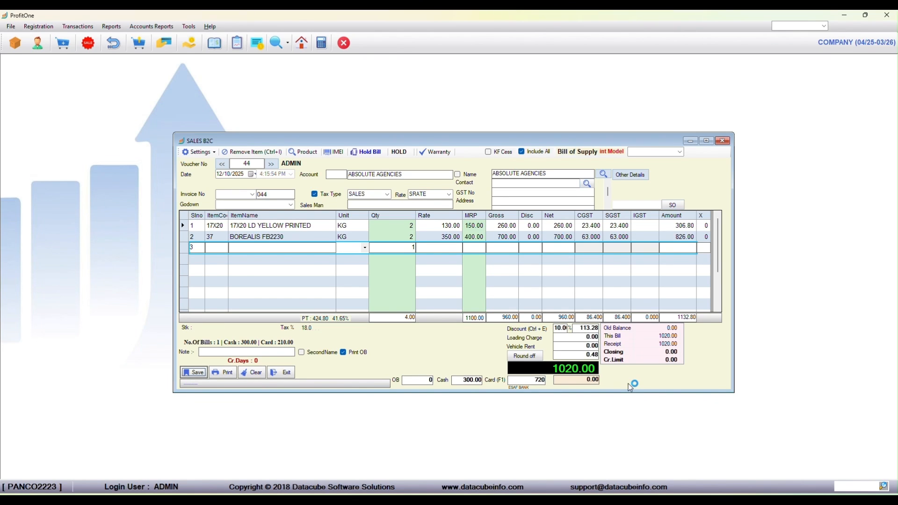
key("Return")
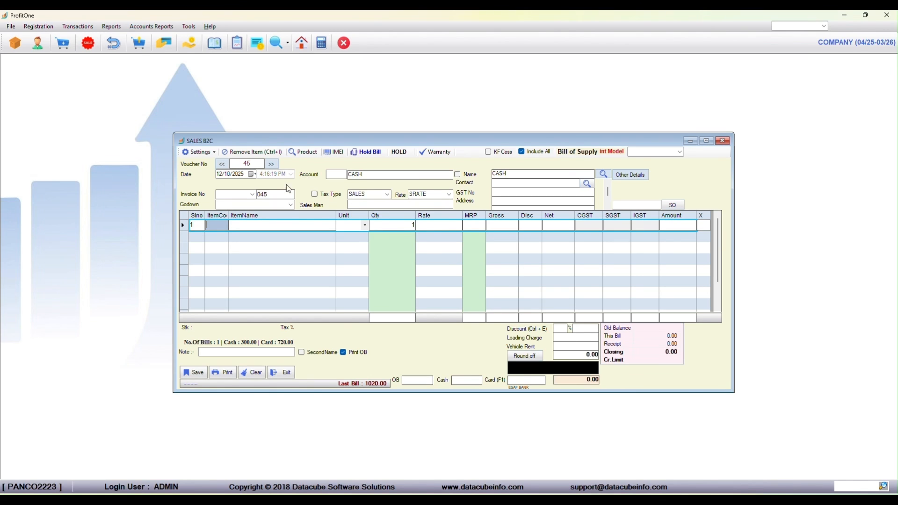
Reopen the Absolute Agencies invoice and examine the address, contact, GST, place and state fields of its other sales details.
left_click(225, 166)
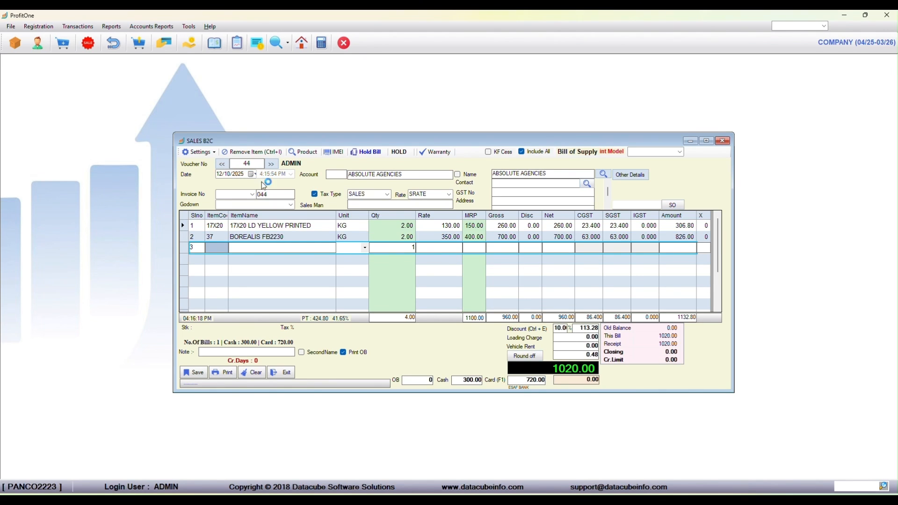
left_click(632, 177)
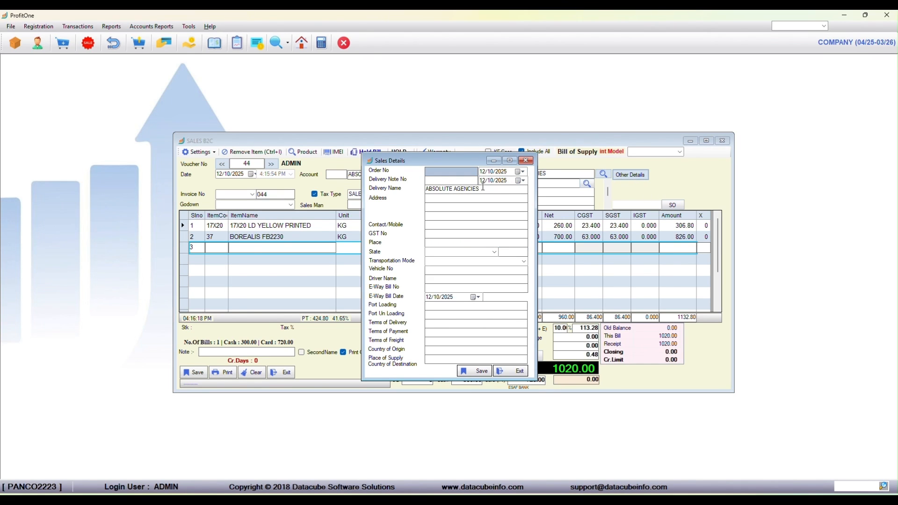
left_click(463, 199)
left_click(461, 215)
left_click(460, 207)
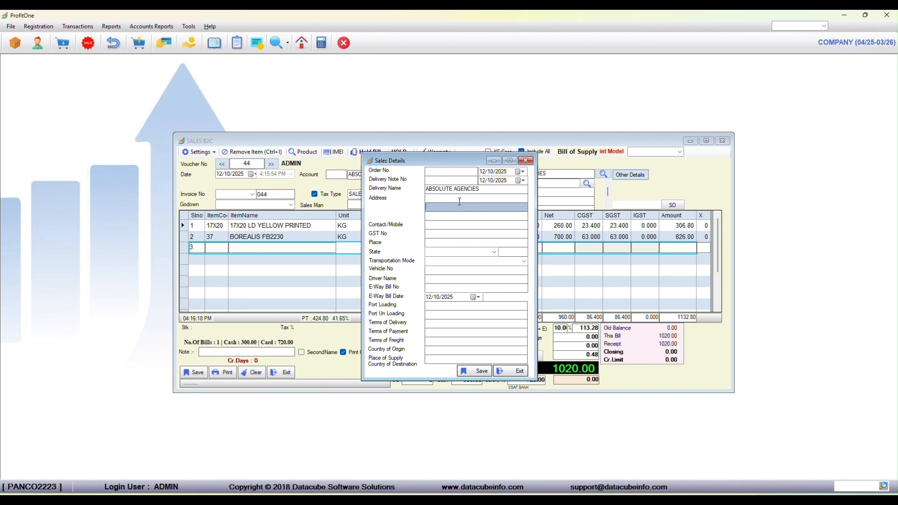
left_click(459, 199)
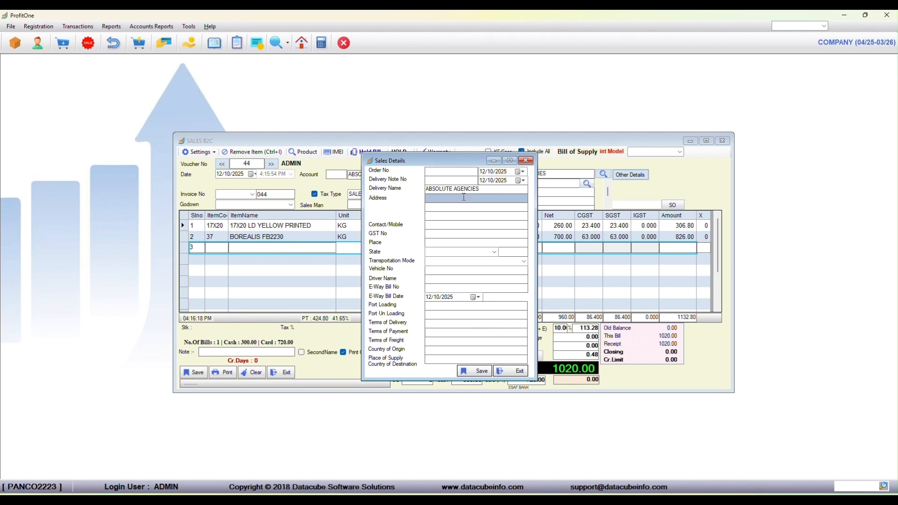
left_click(455, 207)
left_click(457, 227)
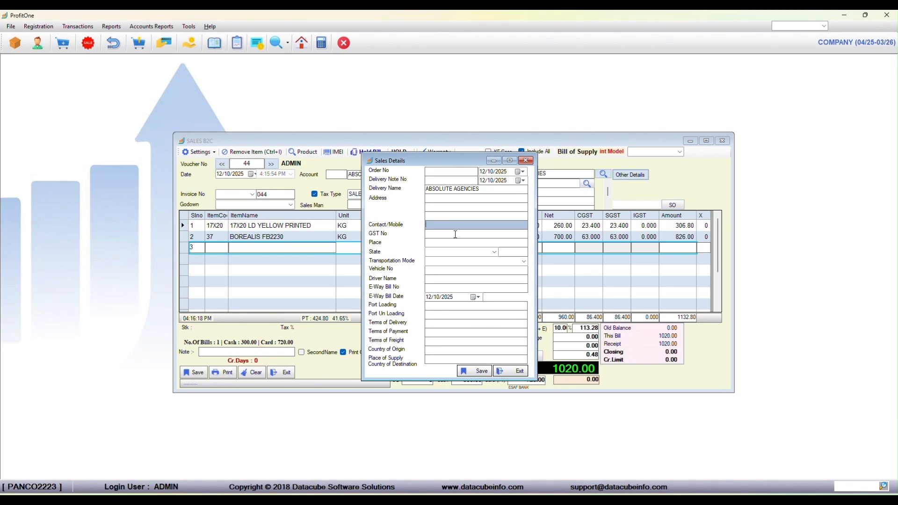
left_click(456, 235)
left_click(456, 242)
left_click(455, 252)
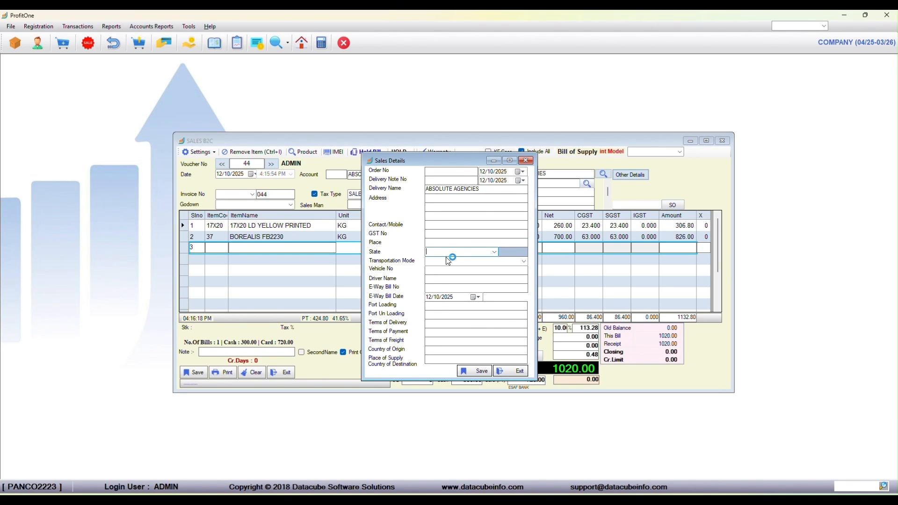
Examine the transport, e-way bill, port, terms and country of origin fields, and save the sales details without entries.
left_click(452, 261)
left_click(431, 269)
left_click(443, 280)
left_click(443, 288)
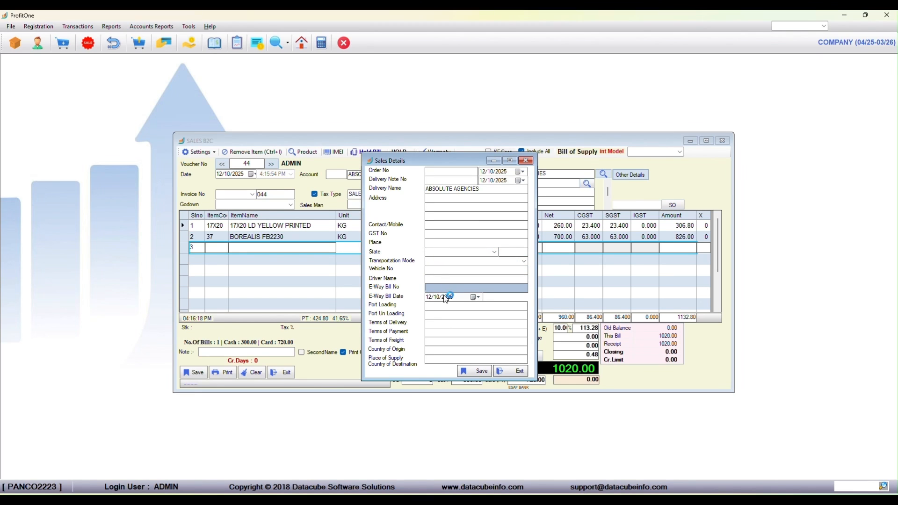
left_click(437, 307)
left_click(437, 314)
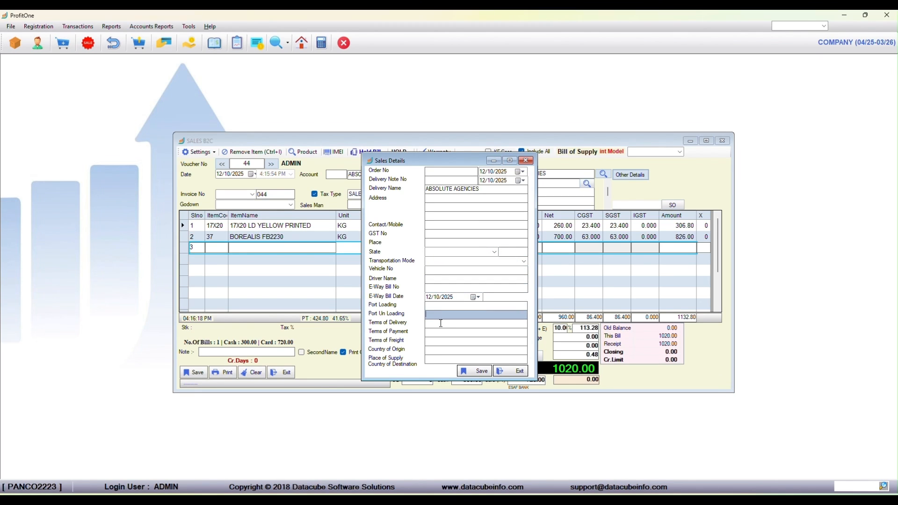
left_click(439, 323)
left_click(440, 332)
left_click(441, 341)
left_click(442, 350)
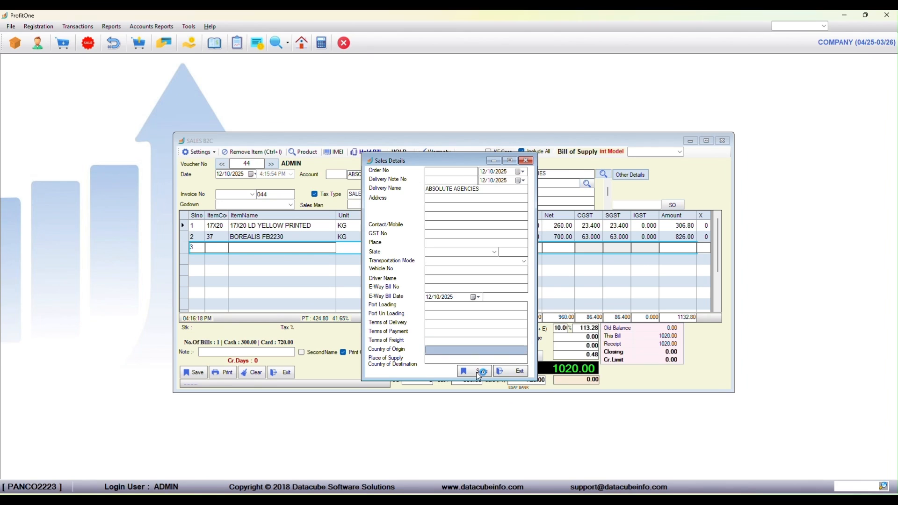
left_click(482, 371)
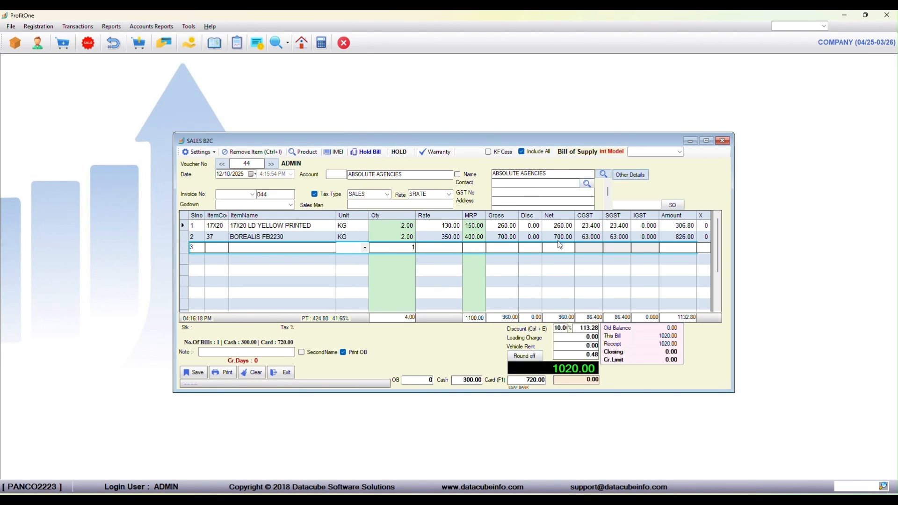
Preview the invoice printout, enlarge the preview window to read the bill, and close it.
left_click(637, 204)
left_click(228, 375)
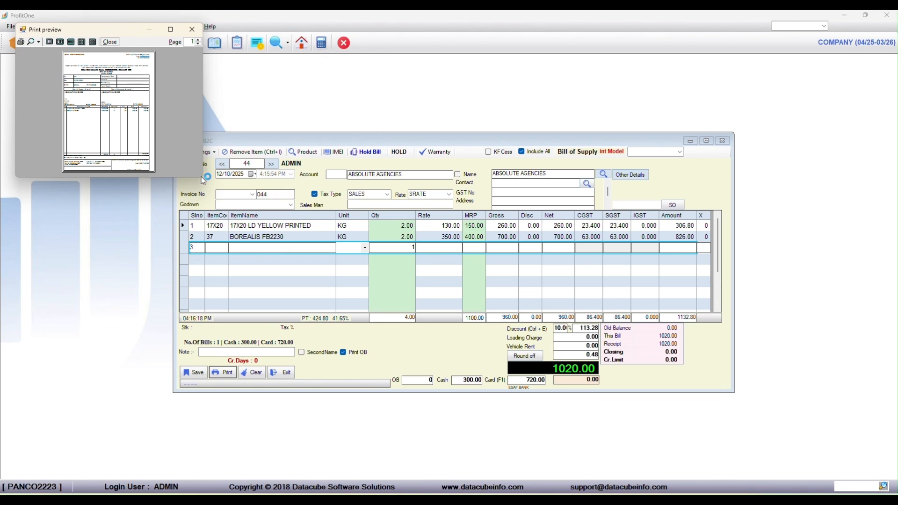
left_click_drag(196, 179, 213, 335)
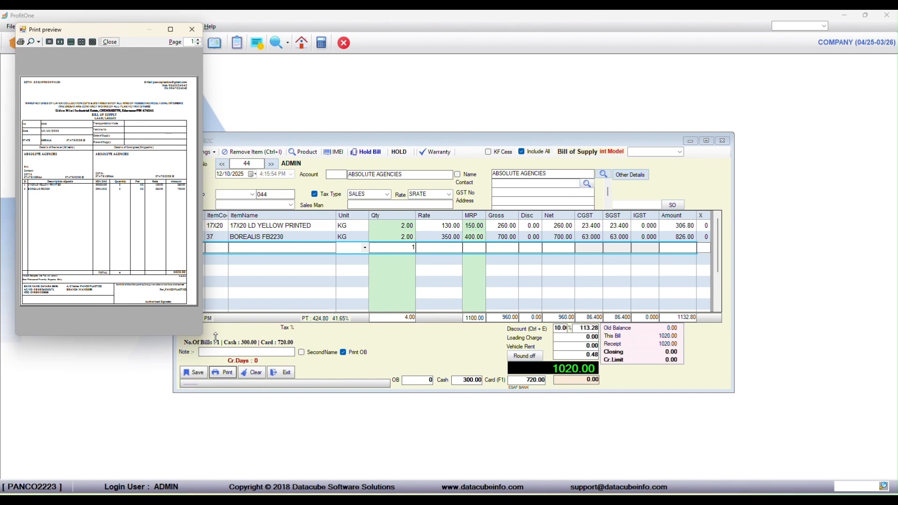
left_click(192, 29)
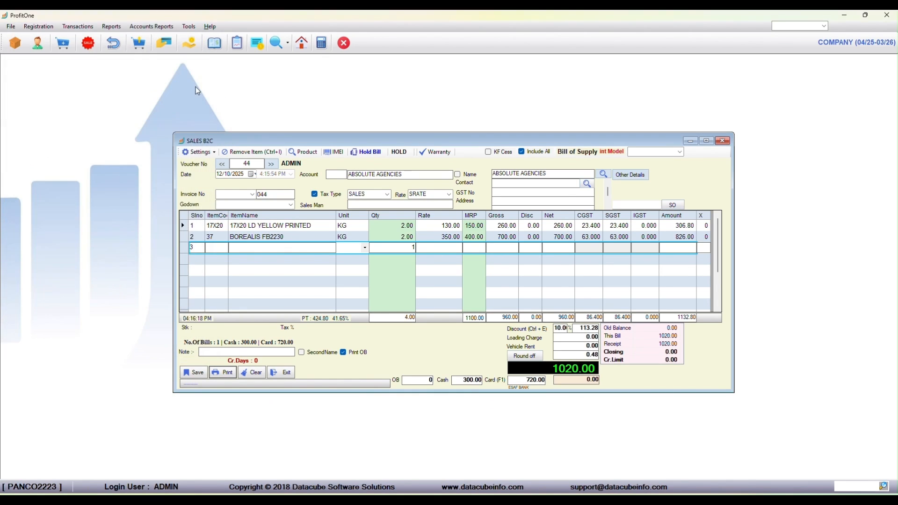
Generate the PDF version of the invoice and close its preview.
left_click(209, 153)
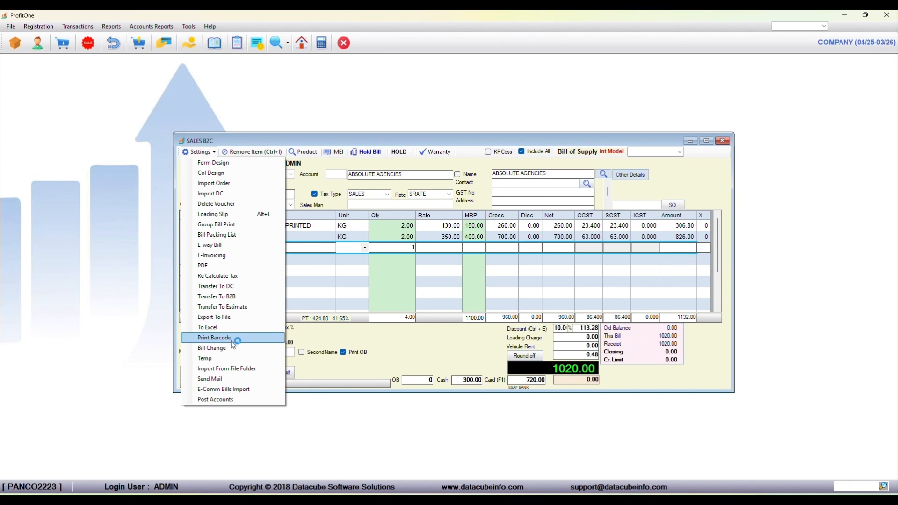
left_click(209, 269)
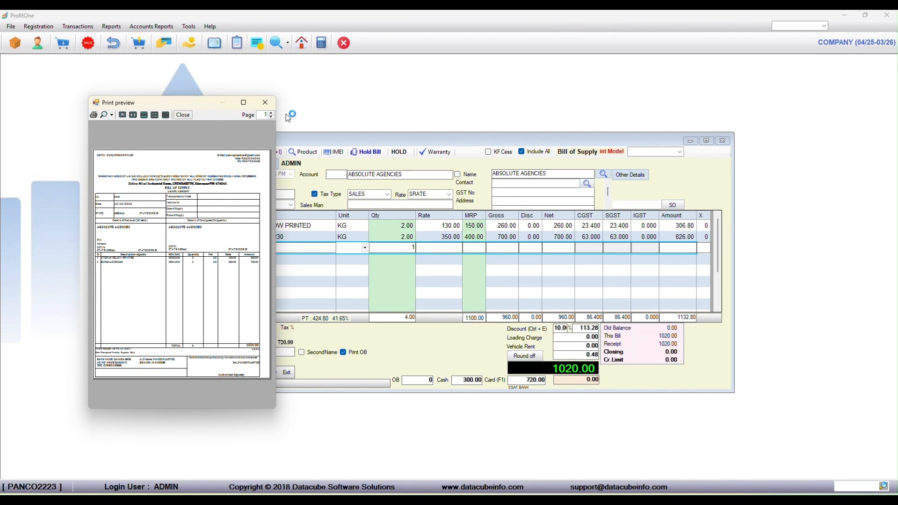
left_click(268, 106)
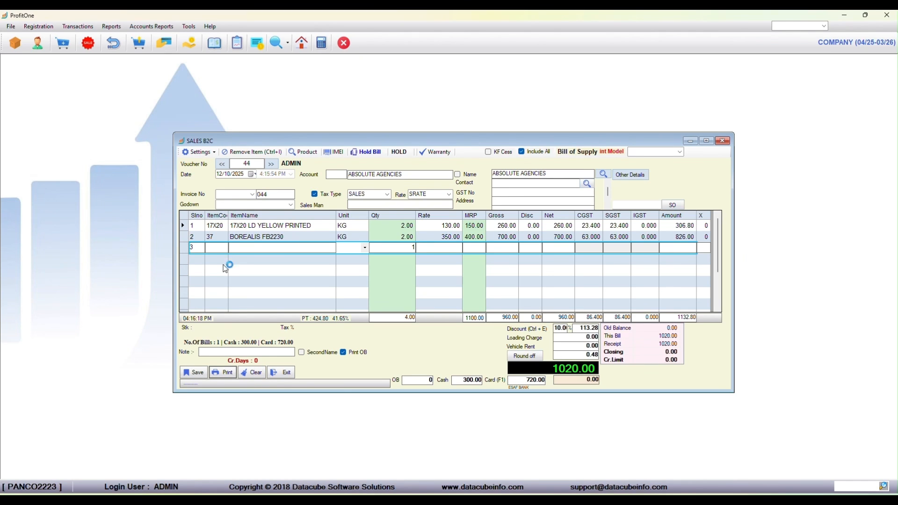
Look over the other voucher settings without choosing one, and clear the invoice form.
left_click(213, 156)
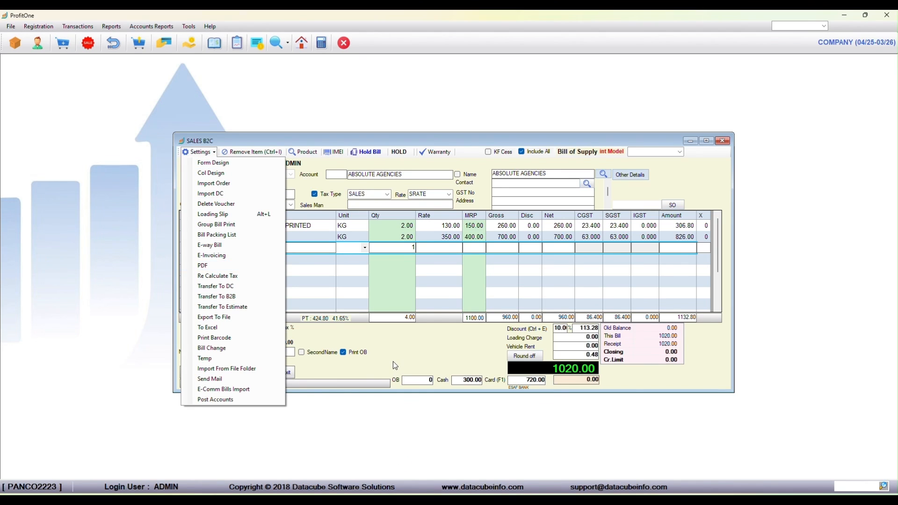
left_click(392, 361)
left_click(253, 373)
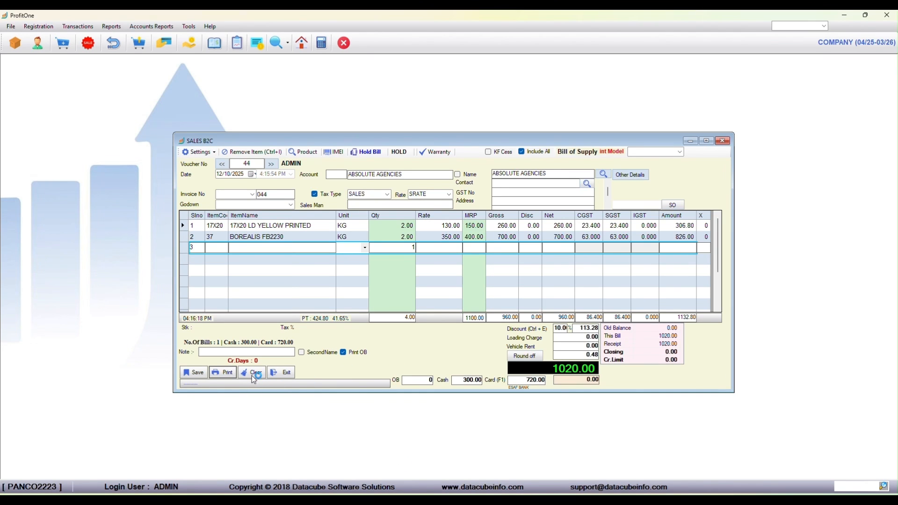